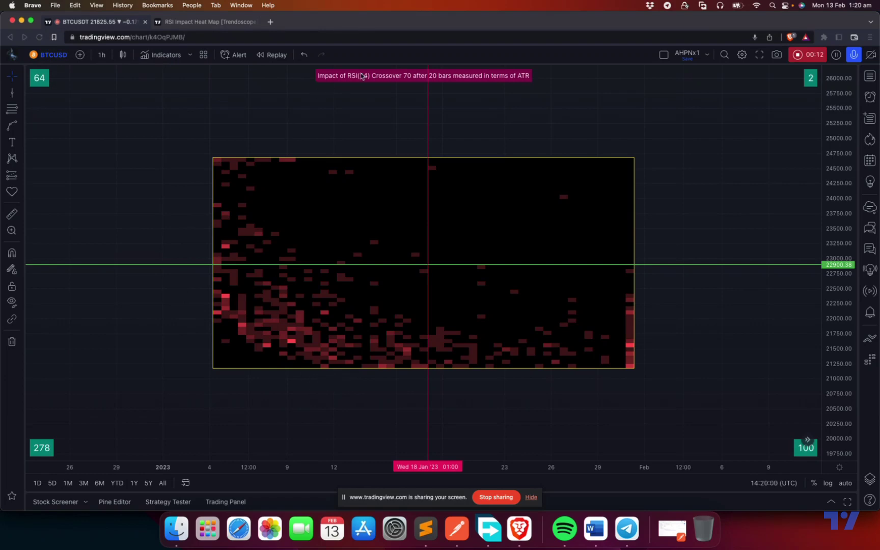
# Step: Review the Trigger options in the heat map settings, keep RSI(14) Crossover 70, and cancel without changes
pyautogui.doubleClick(377, 77)
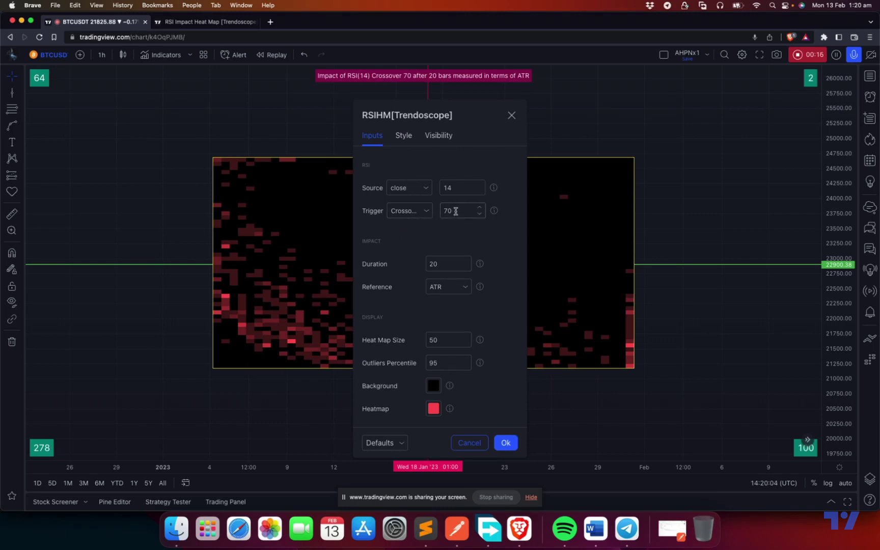
pyautogui.click(422, 212)
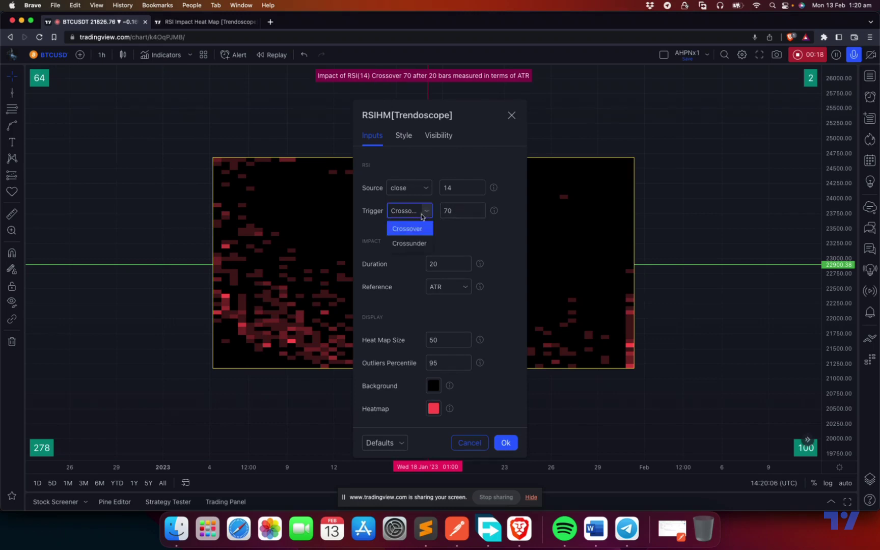
pyautogui.click(454, 234)
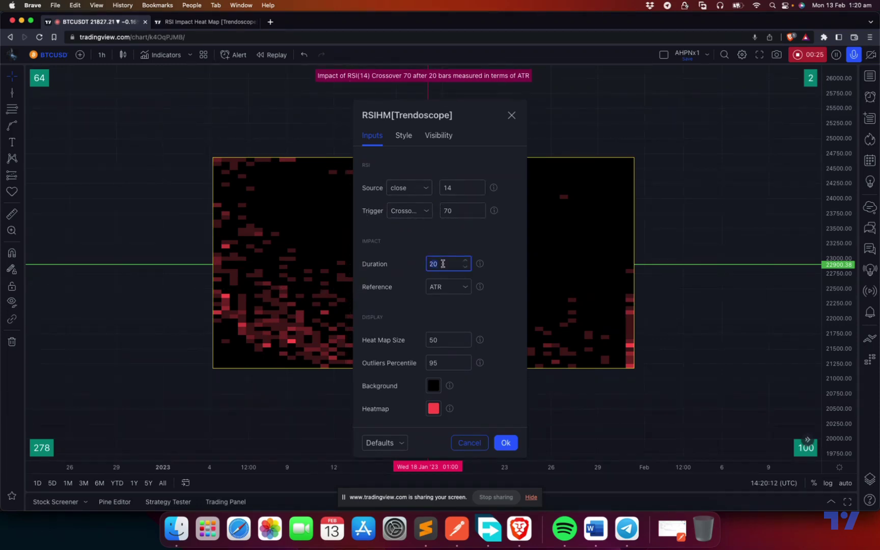
pyautogui.click(497, 444)
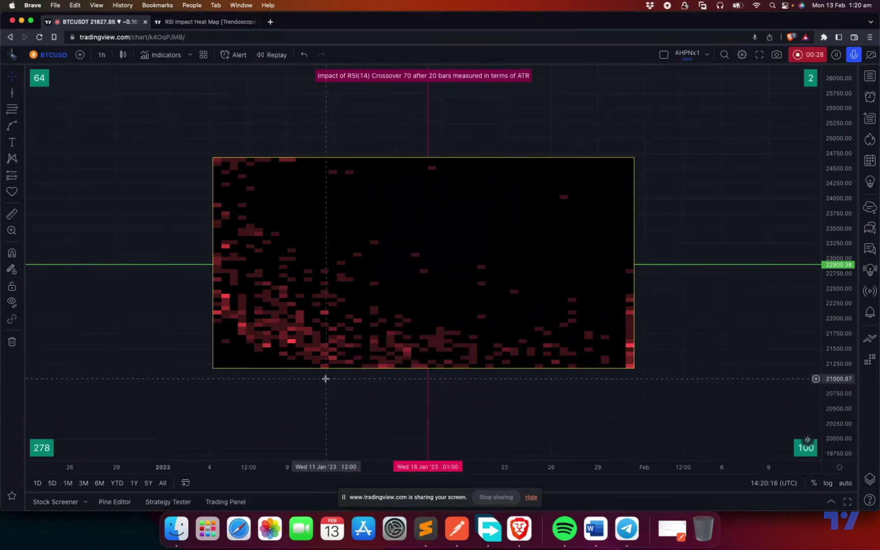
pyautogui.moveTo(279, 219)
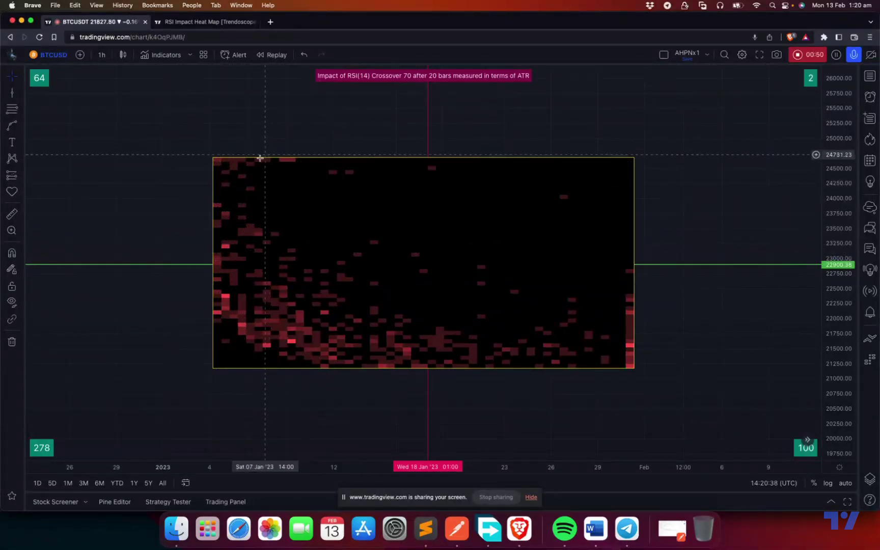
pyautogui.moveTo(219, 266)
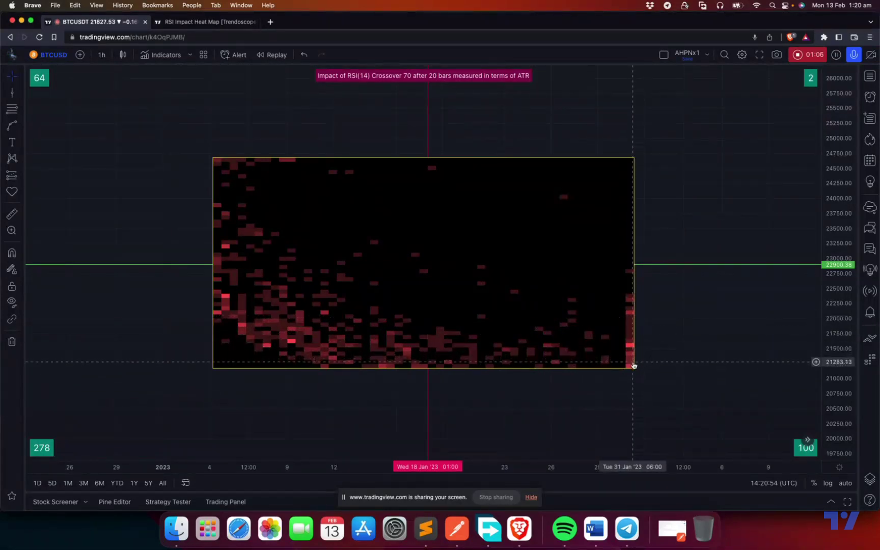
pyautogui.moveTo(626, 367)
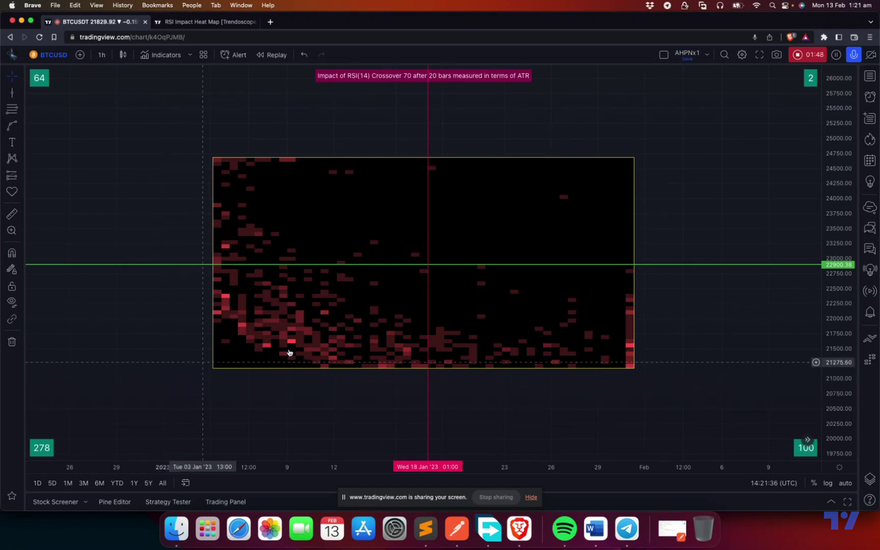
pyautogui.moveTo(278, 312)
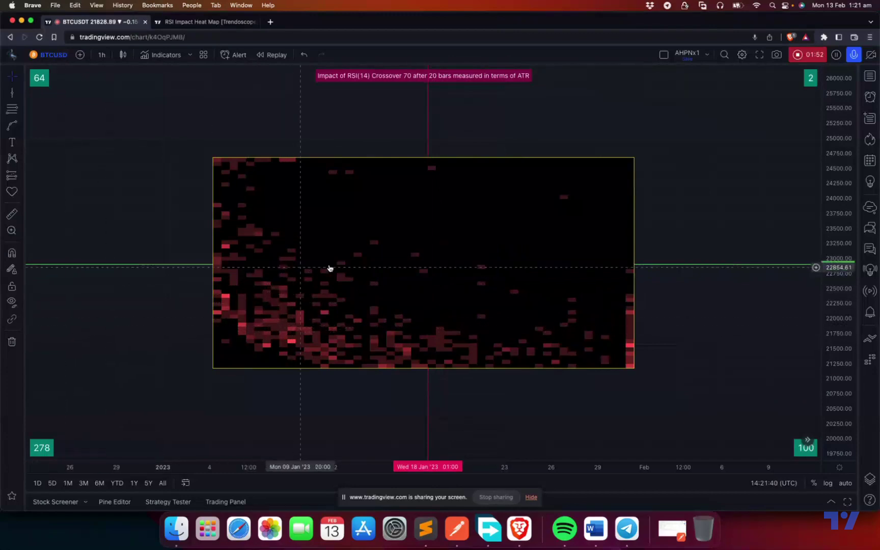
pyautogui.moveTo(374, 244)
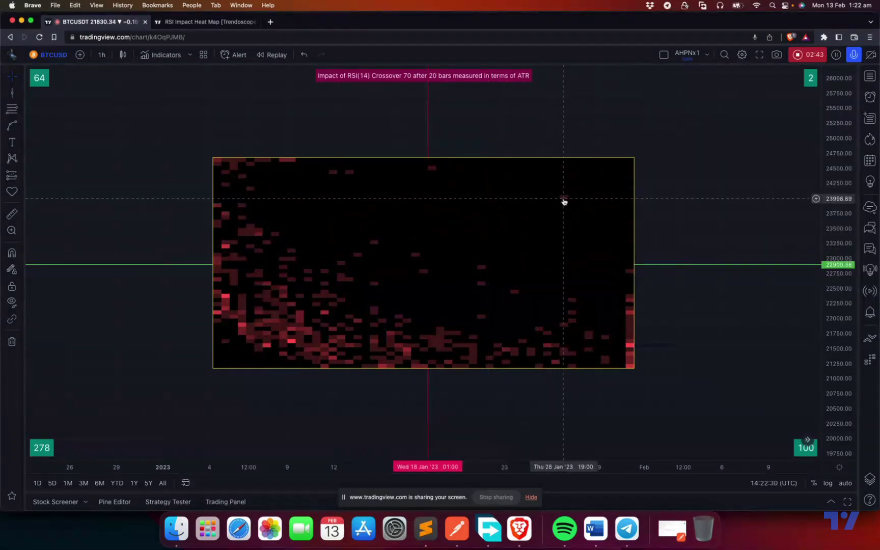
pyautogui.moveTo(565, 198)
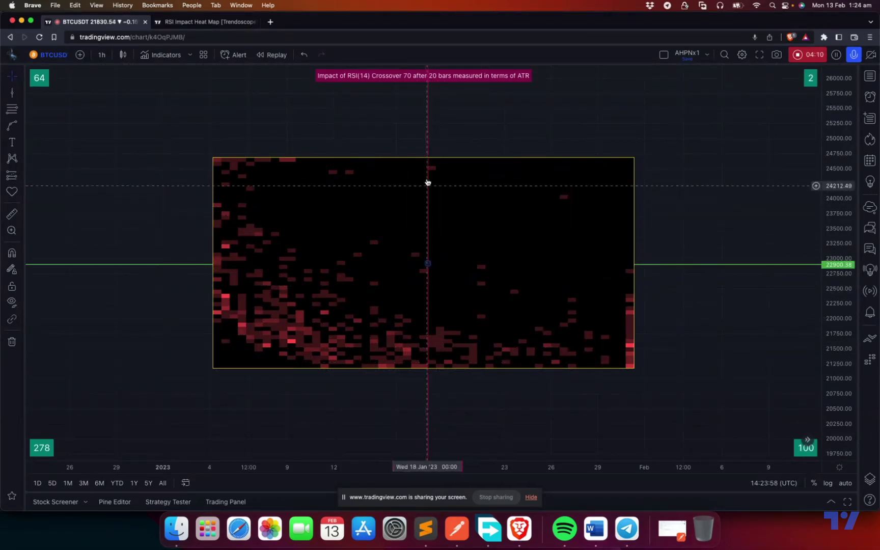
pyautogui.click(428, 222)
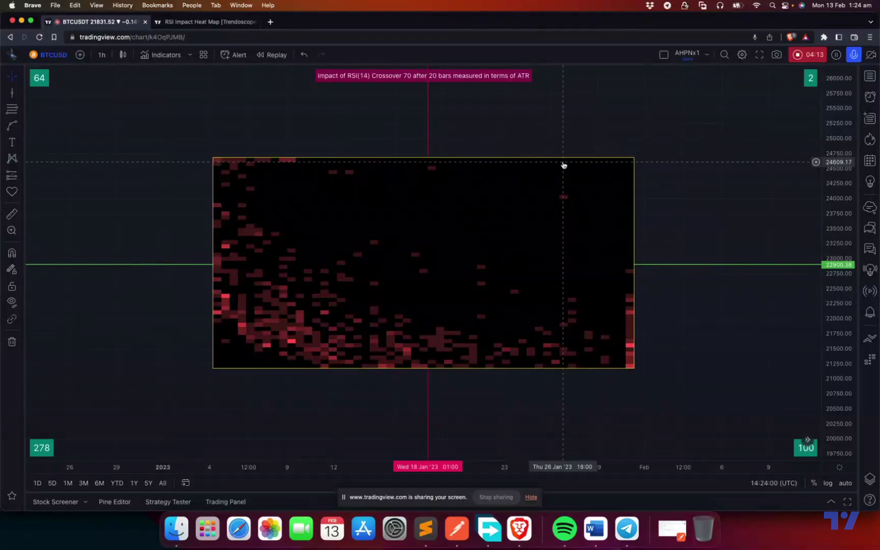
pyautogui.moveTo(564, 164)
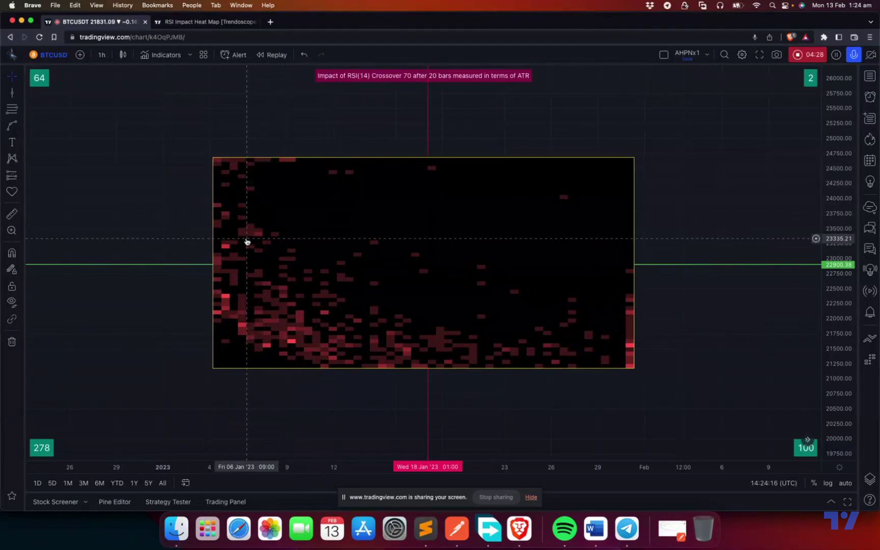
# Step: Check the impact Reference options in the heat map settings, keep ATR, and confirm
pyautogui.doubleClick(246, 239)
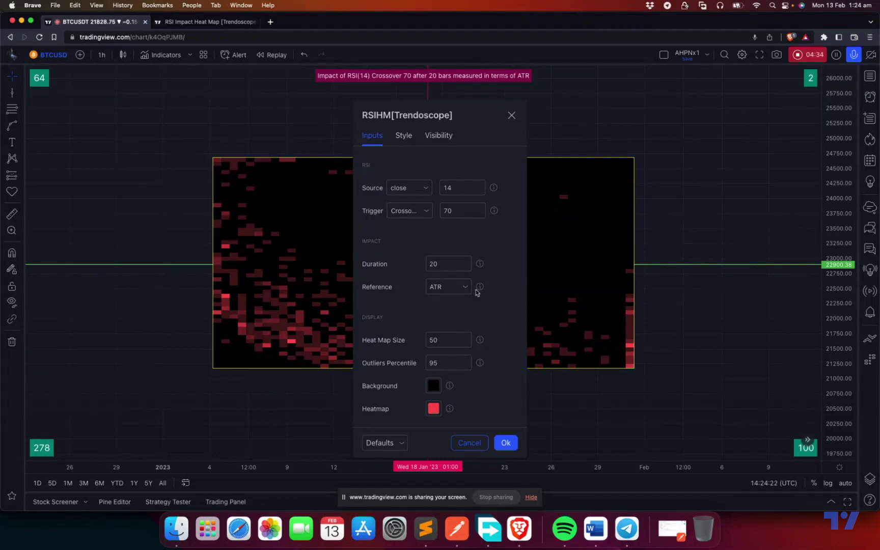
pyautogui.click(449, 289)
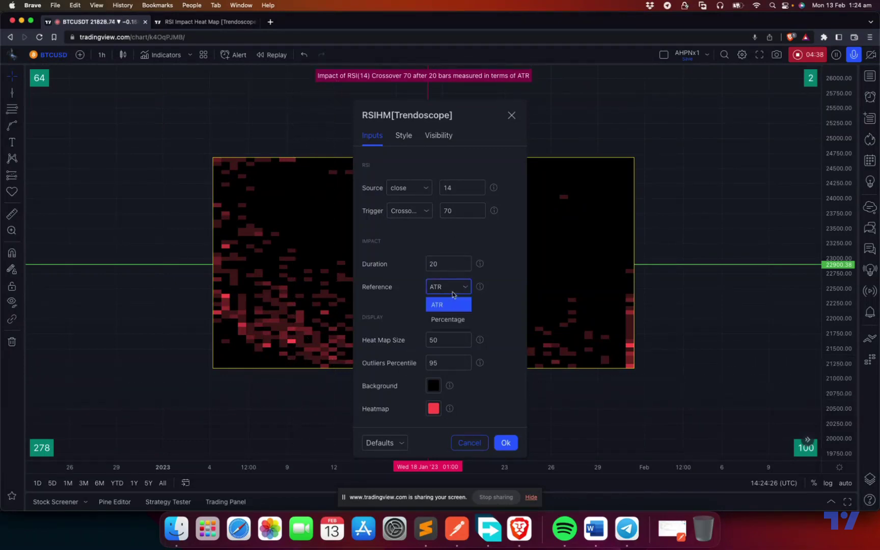
pyautogui.click(455, 292)
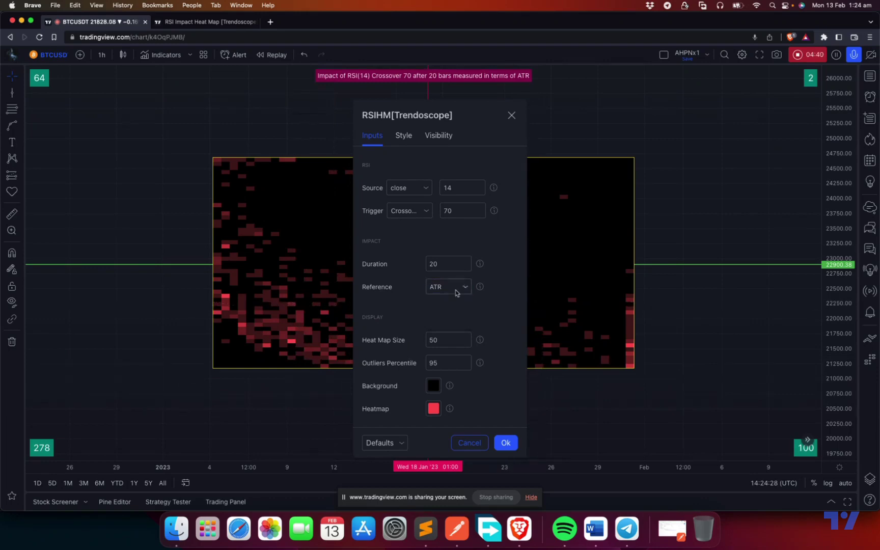
pyautogui.click(511, 447)
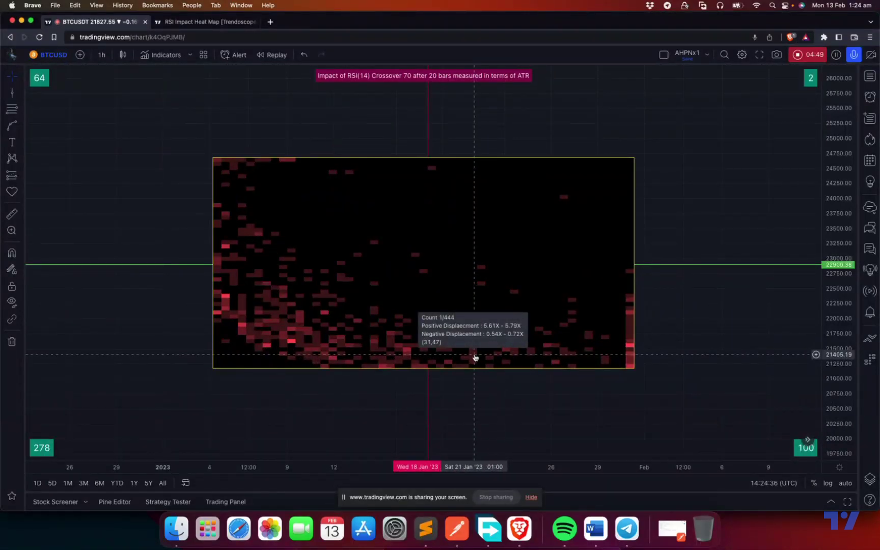
# Step: Switch the heat map's impact reference from ATR to Percentage, then reopen its settings
pyautogui.doubleClick(326, 308)
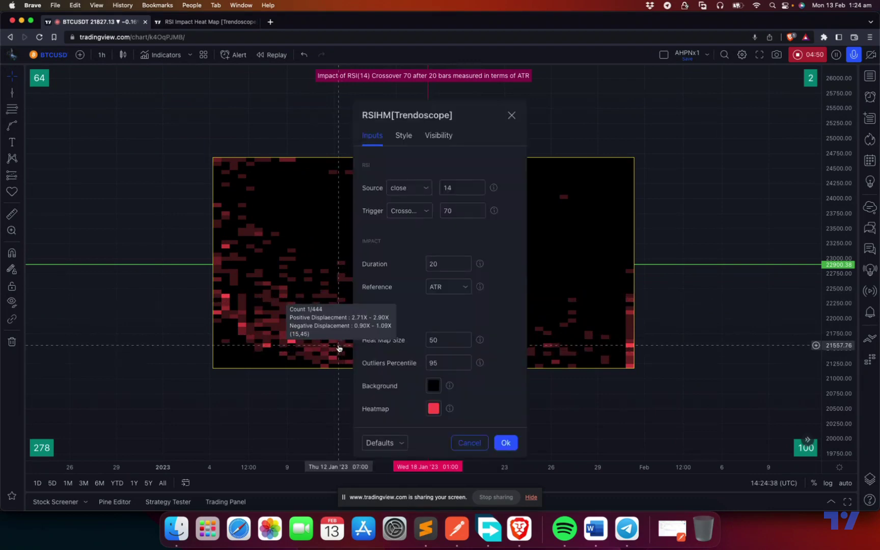
pyautogui.click(450, 287)
pyautogui.click(448, 319)
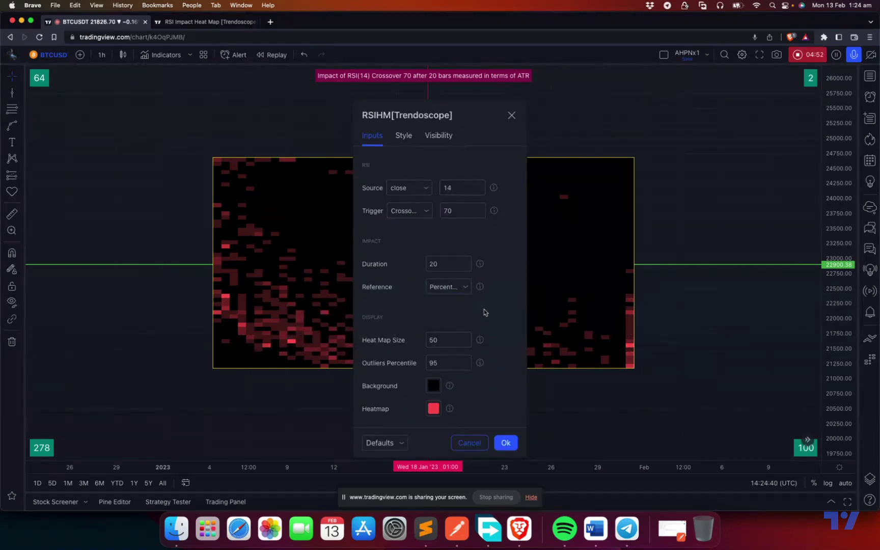
pyautogui.click(506, 443)
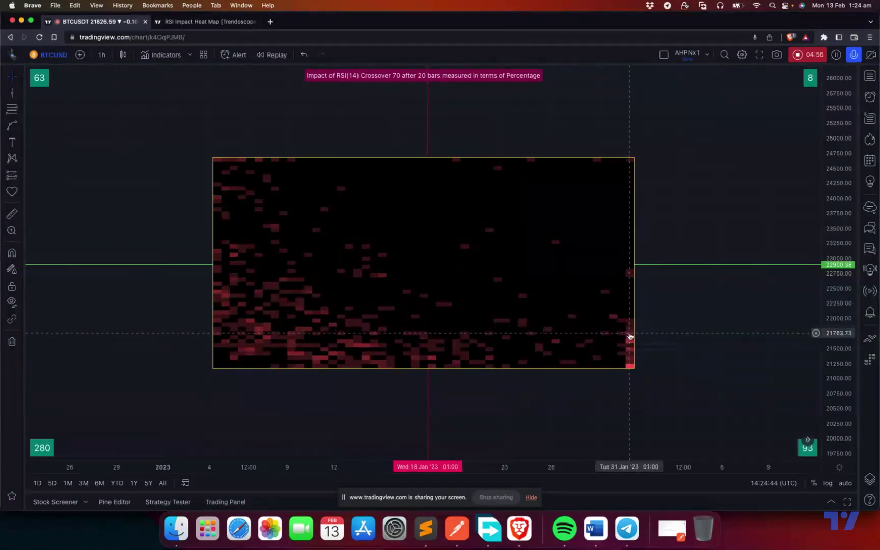
pyautogui.moveTo(630, 335)
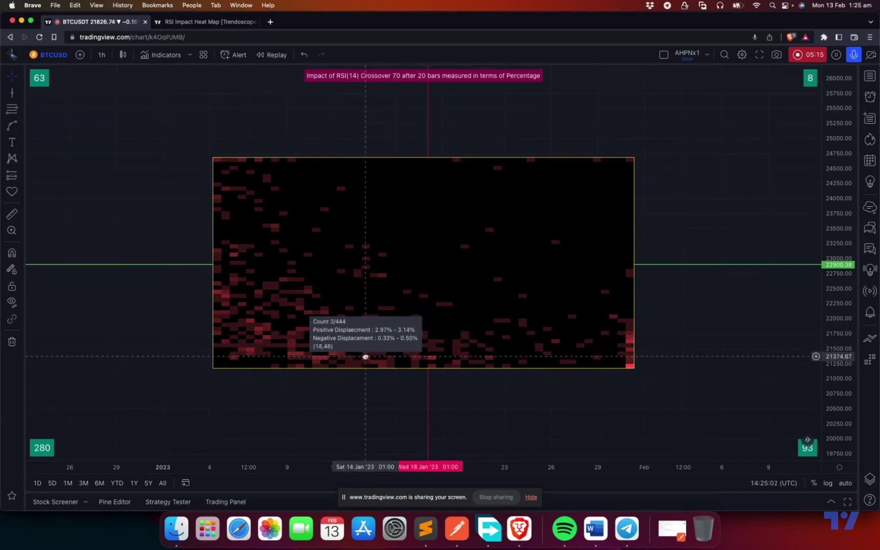
pyautogui.doubleClick(365, 356)
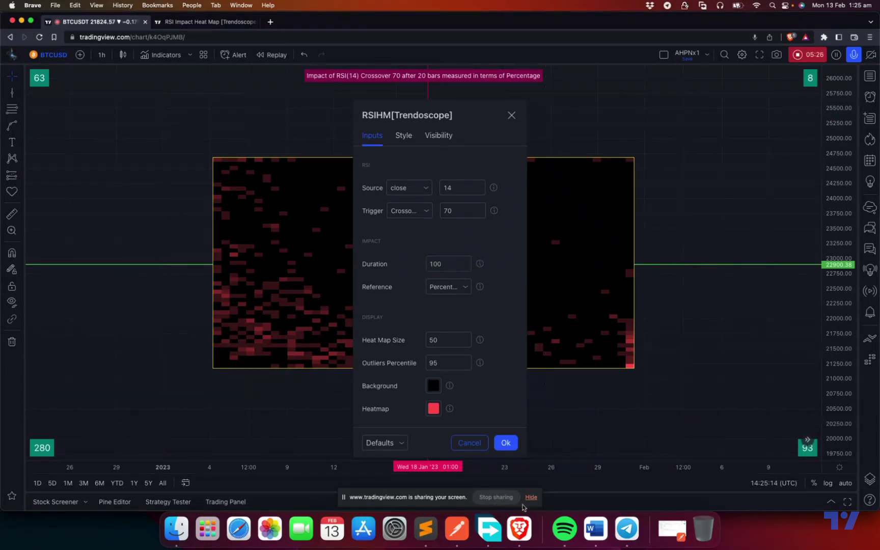
# Step: Apply a 100-bar impact Duration to the heat map, then reopen its settings
pyautogui.click(506, 443)
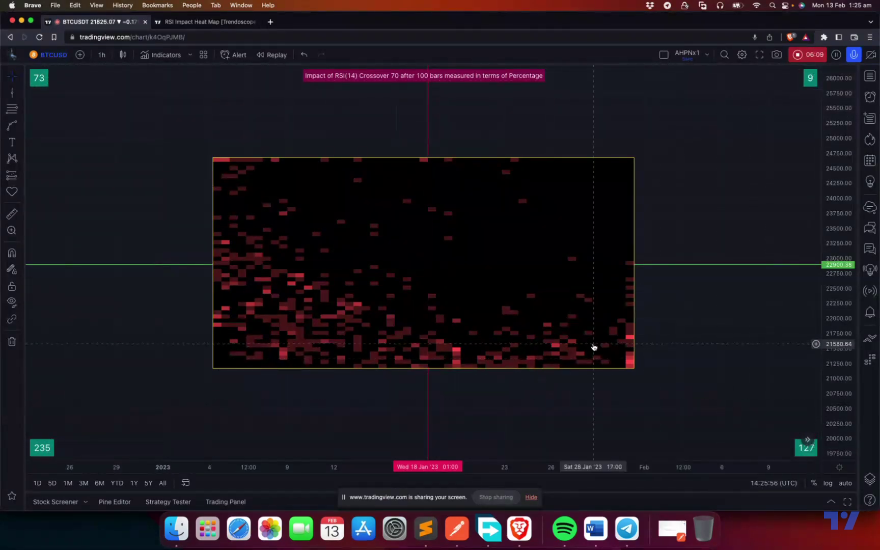
pyautogui.moveTo(592, 349)
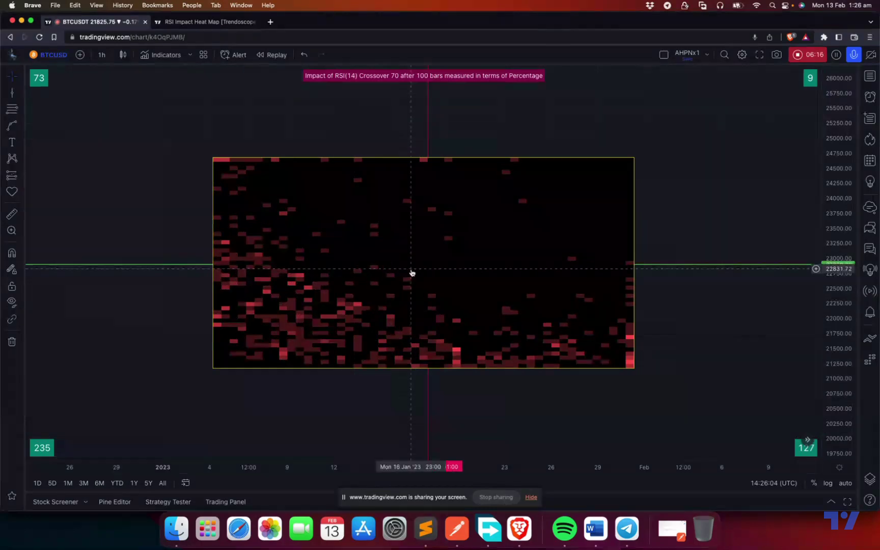
pyautogui.doubleClick(292, 282)
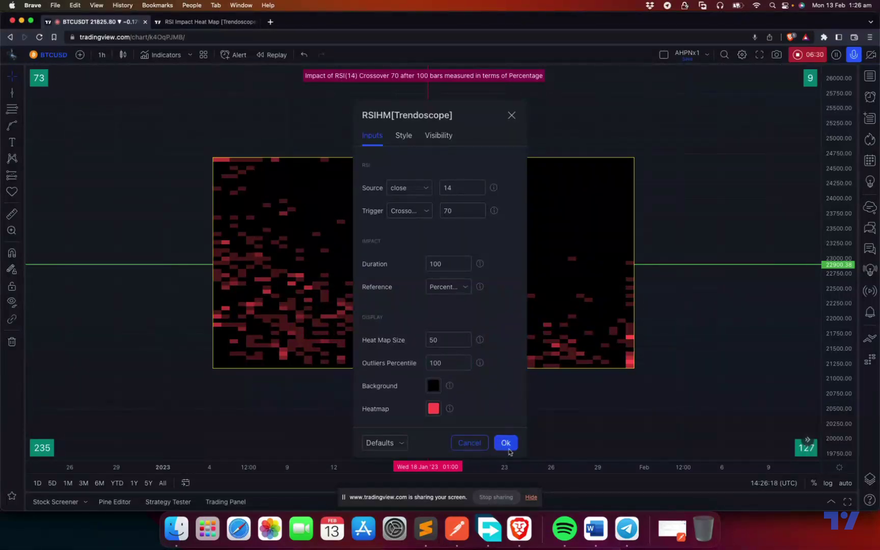
# Step: Apply Outliers Percentile 100, inspect the updated heat map, and reopen its settings
pyautogui.click(506, 443)
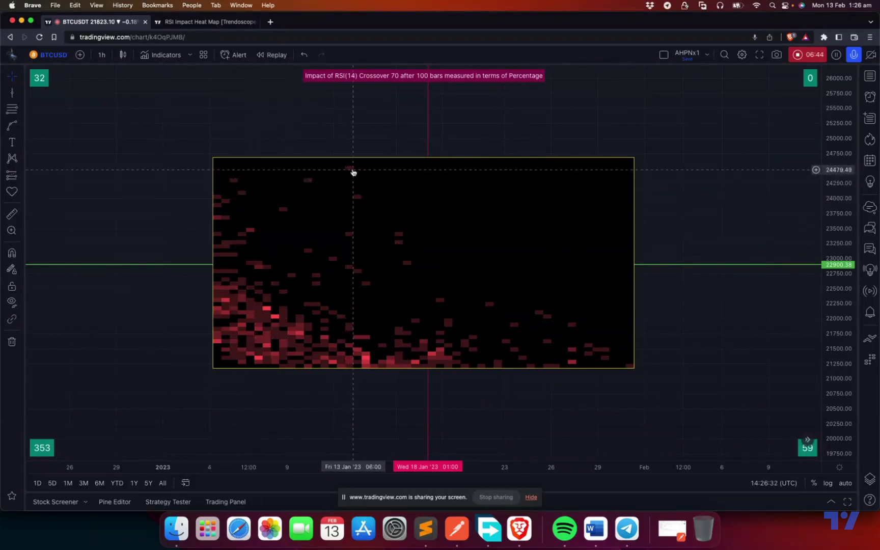
pyautogui.moveTo(351, 171)
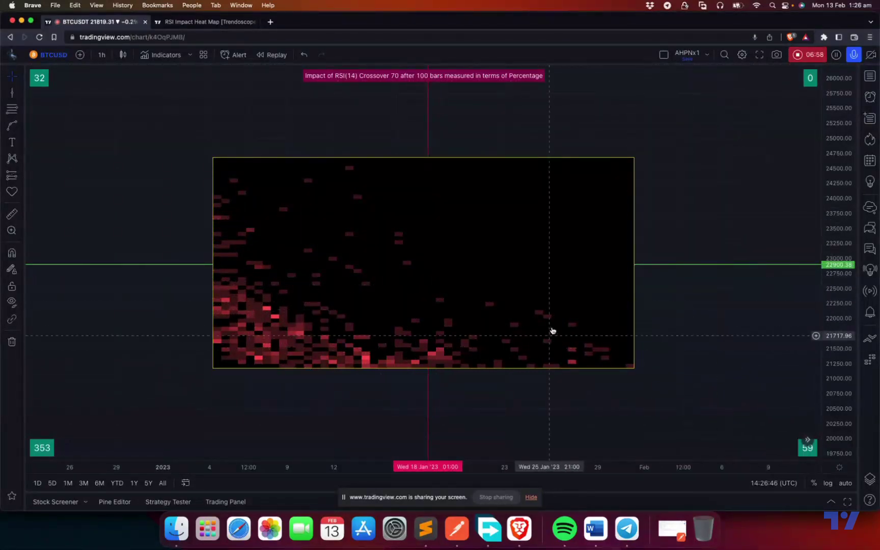
pyautogui.moveTo(557, 320)
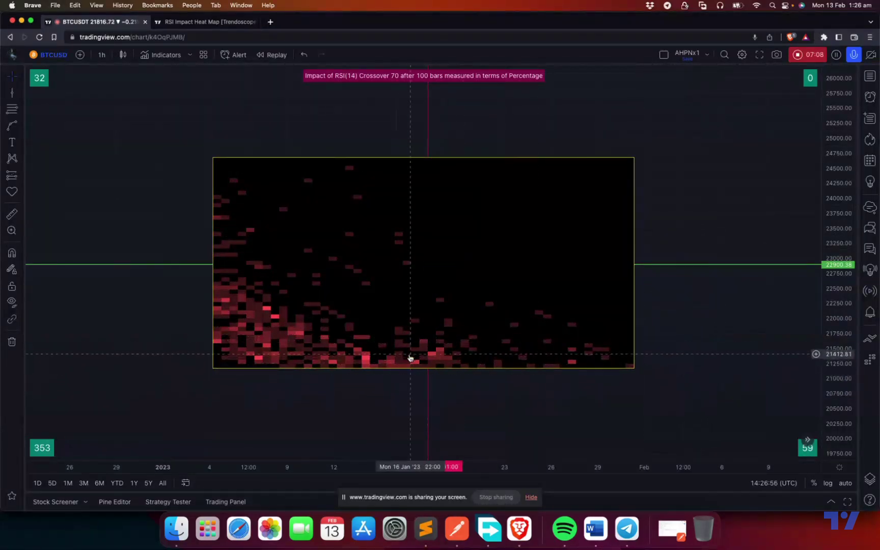
pyautogui.doubleClick(312, 348)
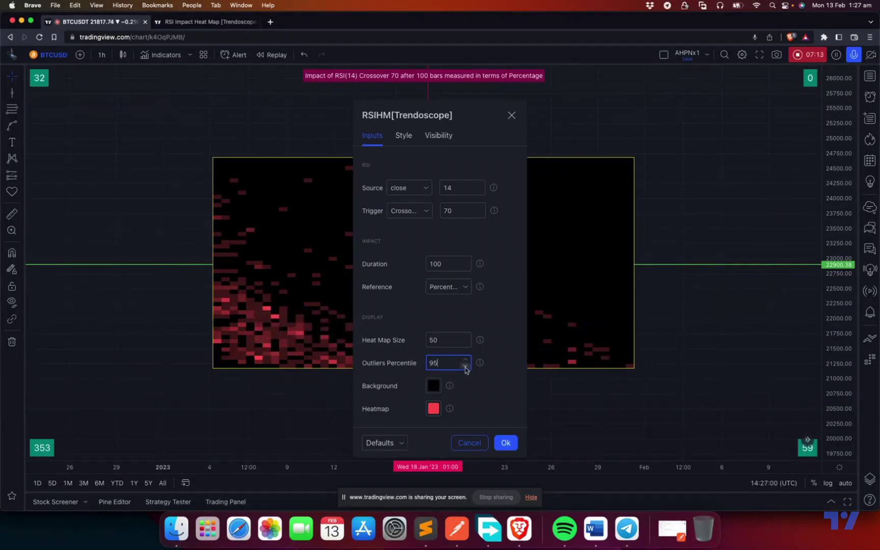
# Step: Change the impact reference from Percentage back to ATR, apply it, and reopen the settings
pyautogui.click(465, 308)
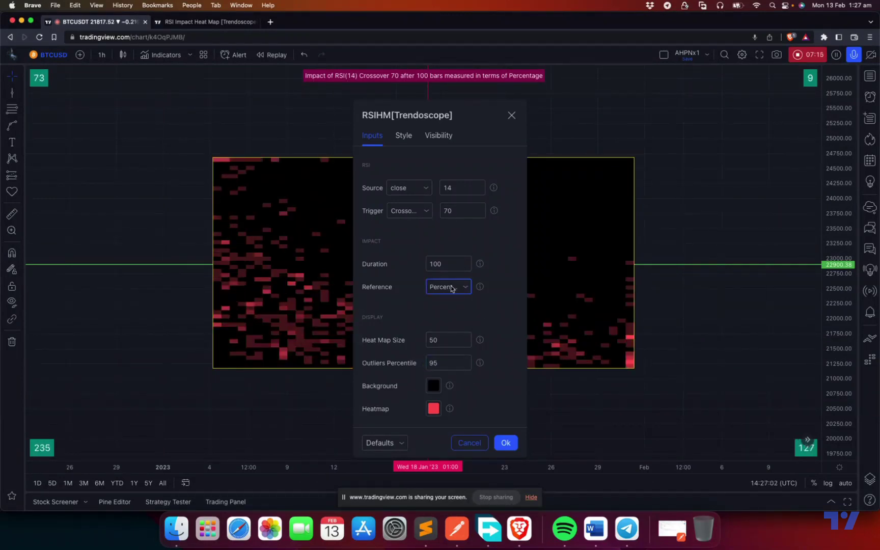
pyautogui.click(451, 289)
pyautogui.click(450, 305)
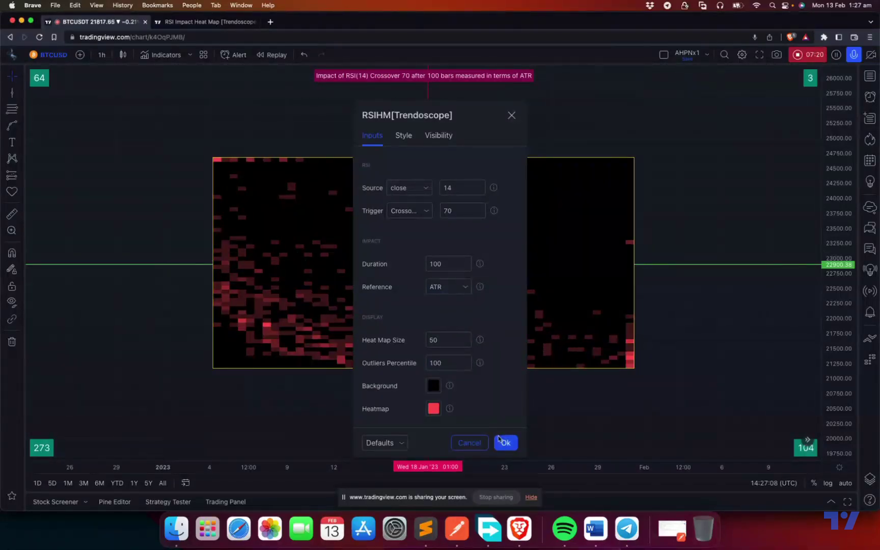
pyautogui.click(499, 439)
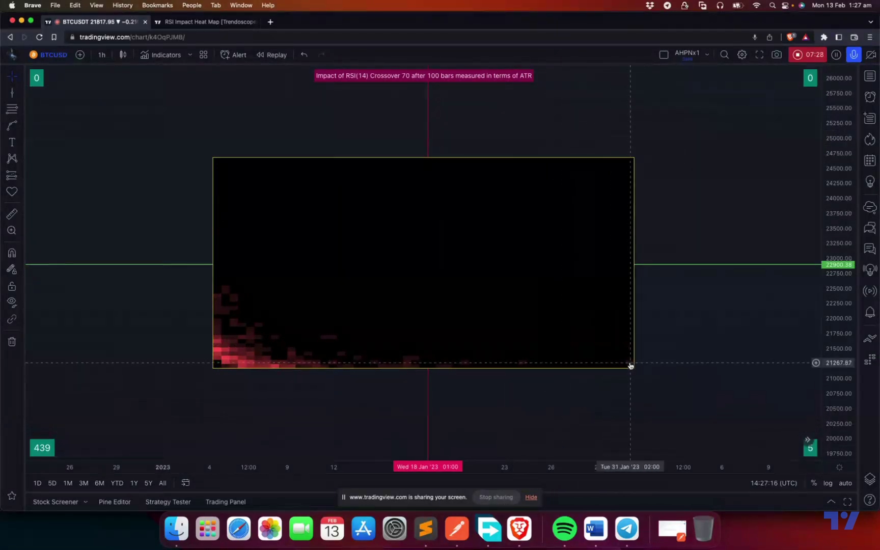
pyautogui.moveTo(630, 364)
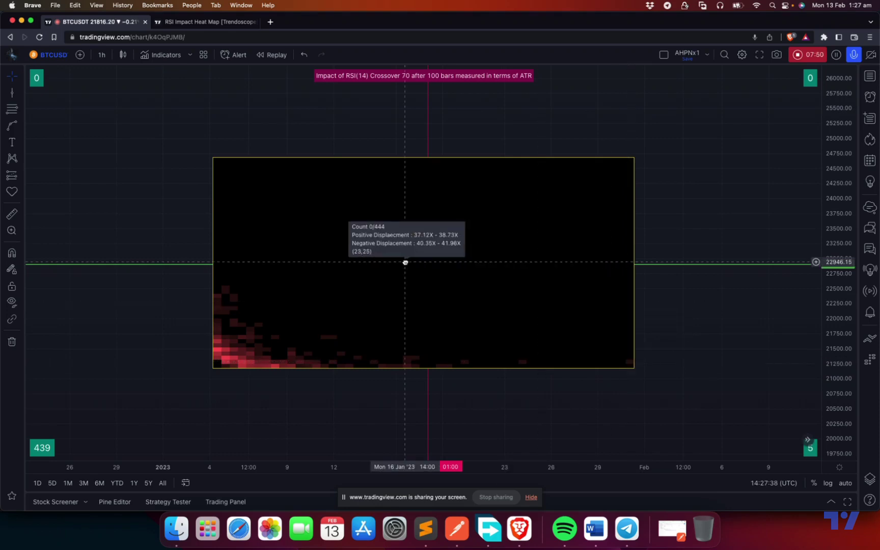
pyautogui.doubleClick(406, 263)
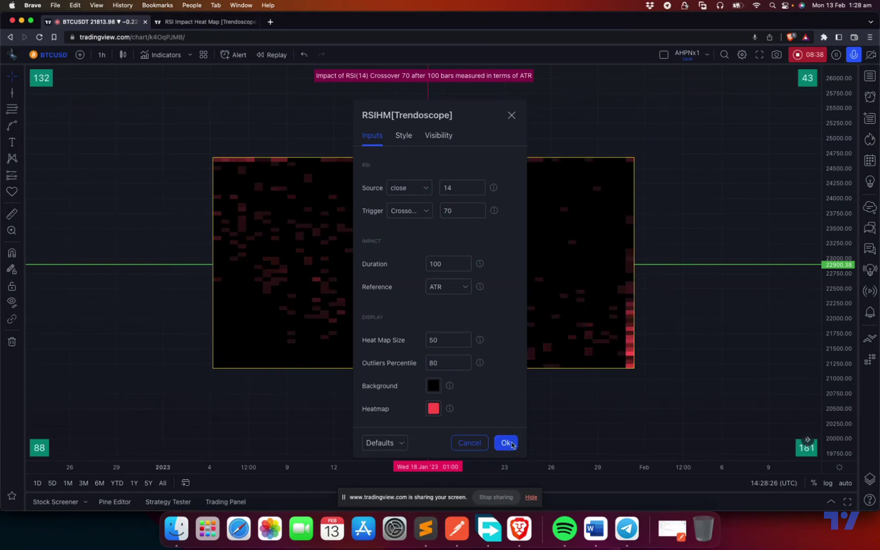
# Step: Apply Outliers Percentile 80 to the ATR heat map and reopen its settings
pyautogui.click(506, 442)
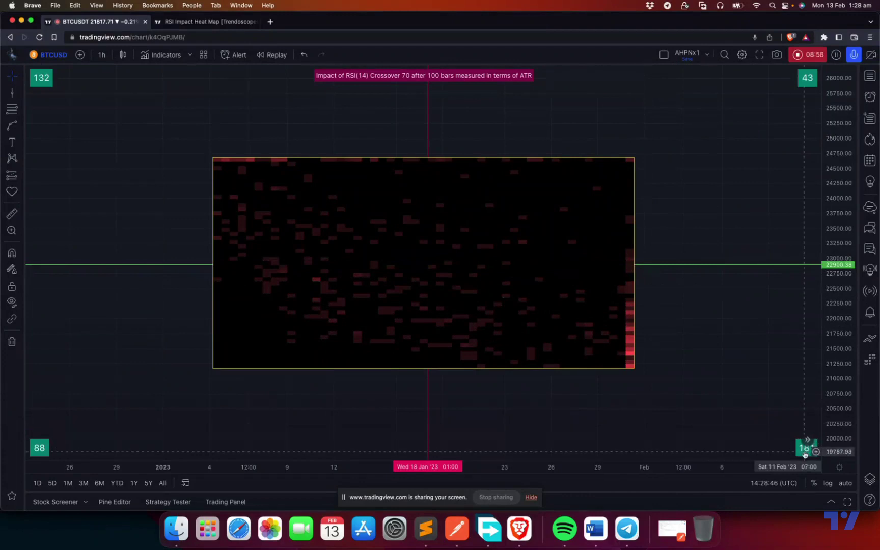
pyautogui.doubleClick(451, 293)
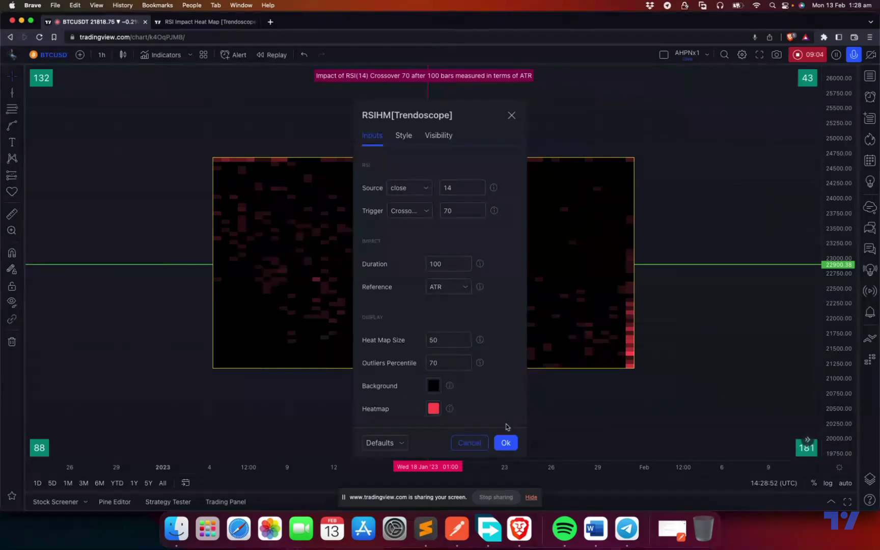
# Step: Apply Outliers Percentile 70 to the ATR heat map measured after 100 bars
pyautogui.click(509, 447)
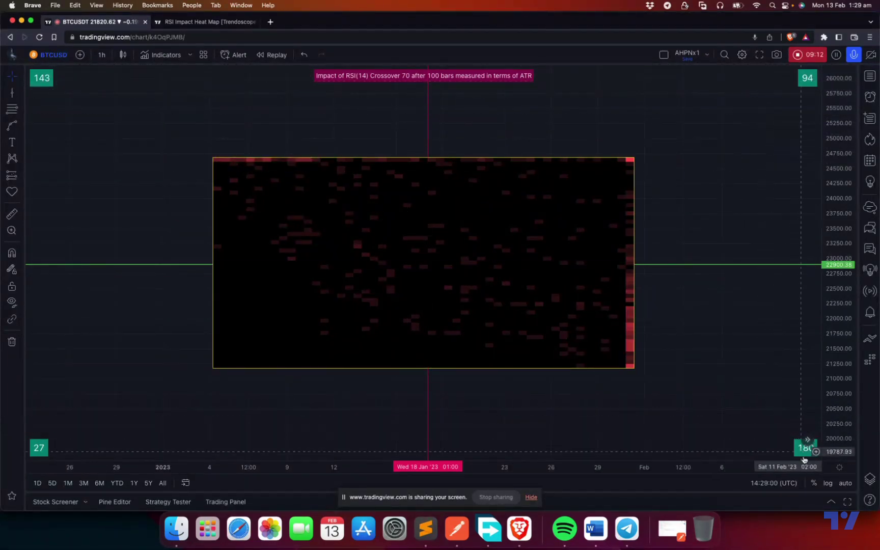
pyautogui.click(527, 269)
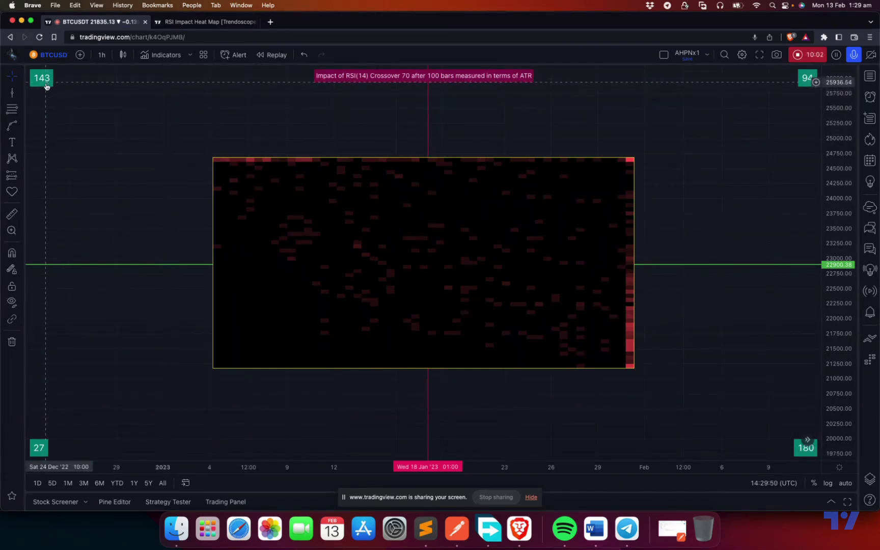
# Step: Raise the RSIHM Heat Map Size from 50 to 90 and apply it
pyautogui.doubleClick(232, 159)
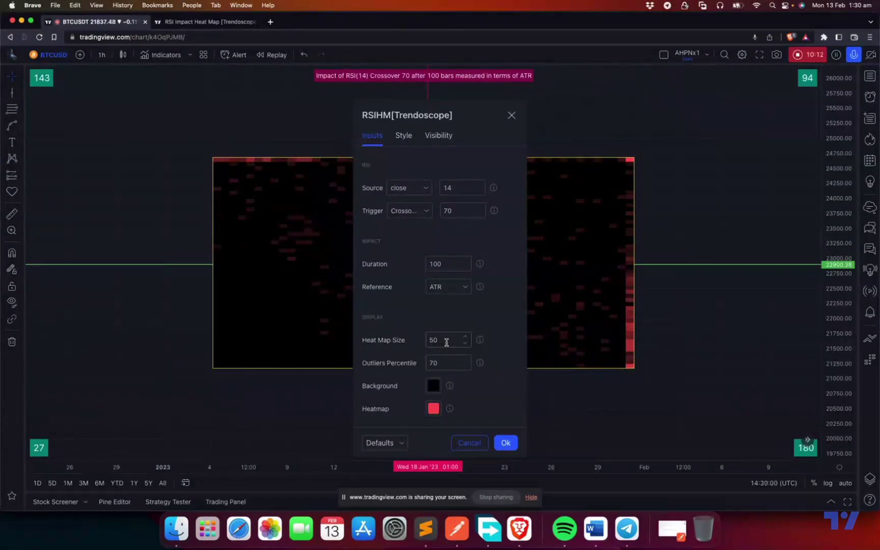
pyautogui.click(465, 336)
pyautogui.click(464, 337)
pyautogui.click(499, 332)
pyautogui.click(506, 443)
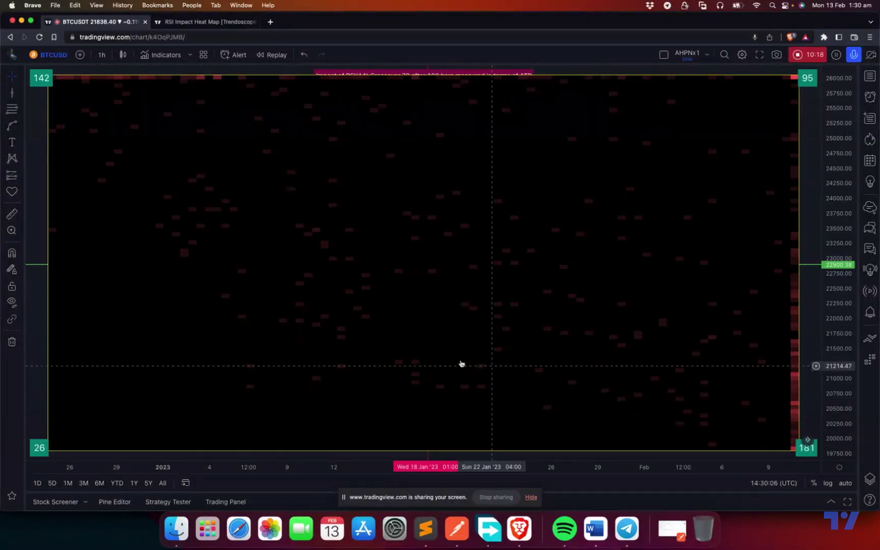
# Step: Change the RSIHM Outliers Percentile from 70 to 90 and apply it
pyautogui.doubleClick(294, 332)
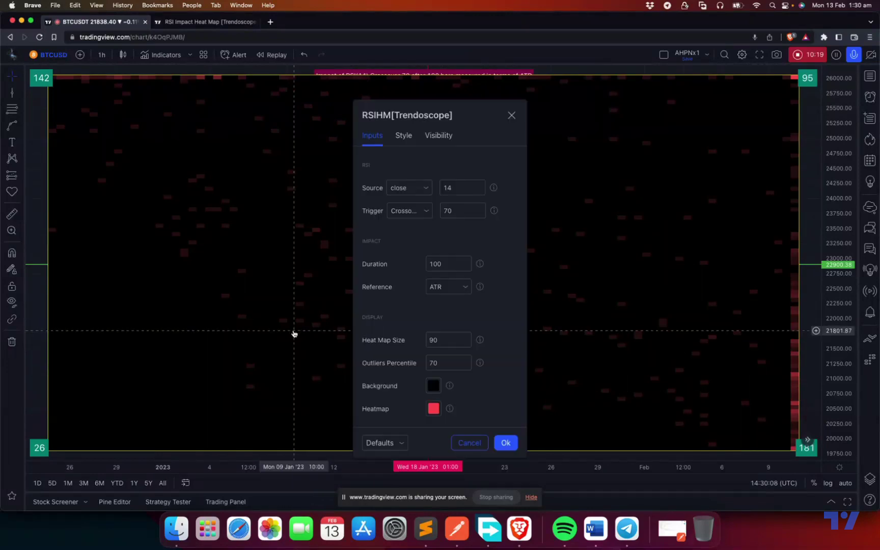
pyautogui.doubleClick(465, 363)
pyautogui.write('85')
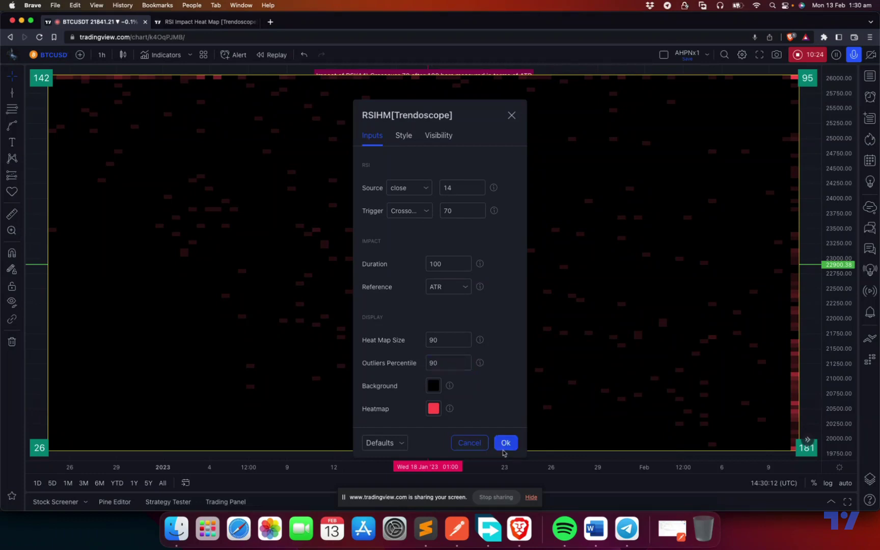
pyautogui.click(506, 443)
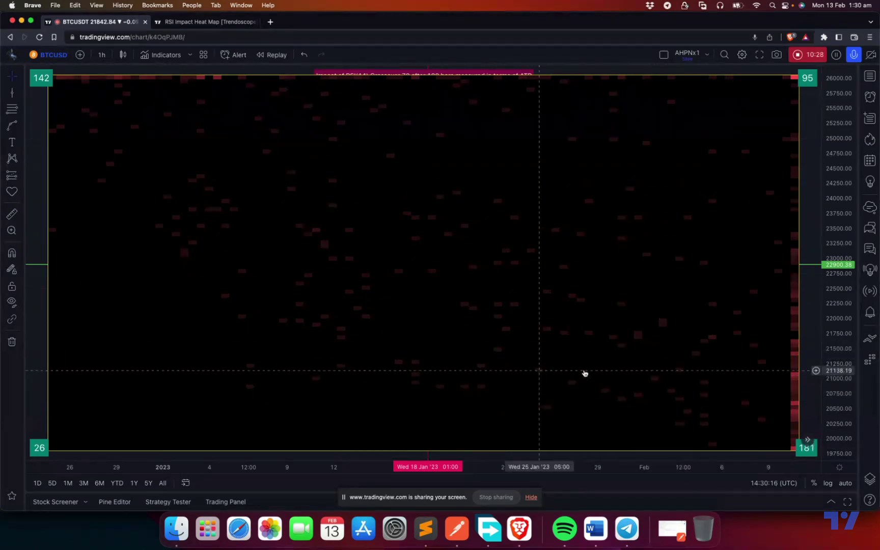
pyautogui.moveTo(798, 372)
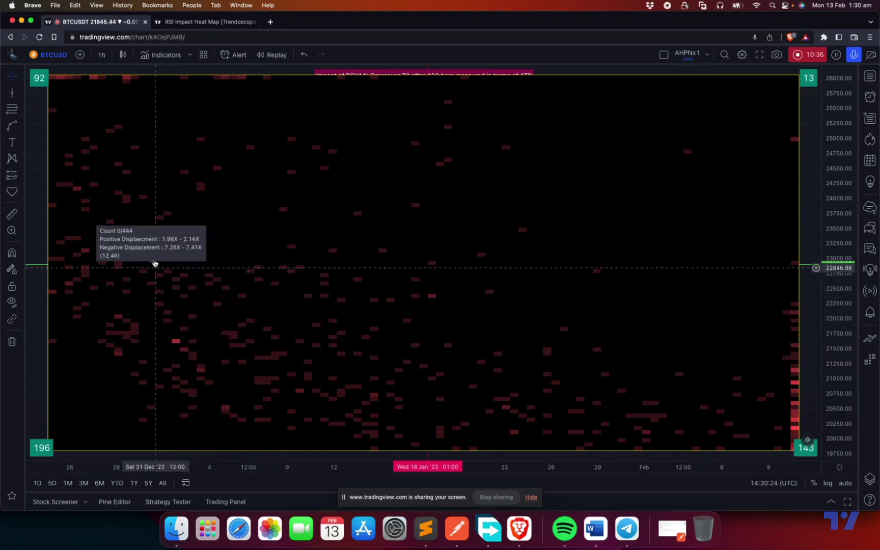
# Step: Lower the RSI heat map's Heat Map Size to 10 so it draws as a small grid
pyautogui.doubleClick(542, 192)
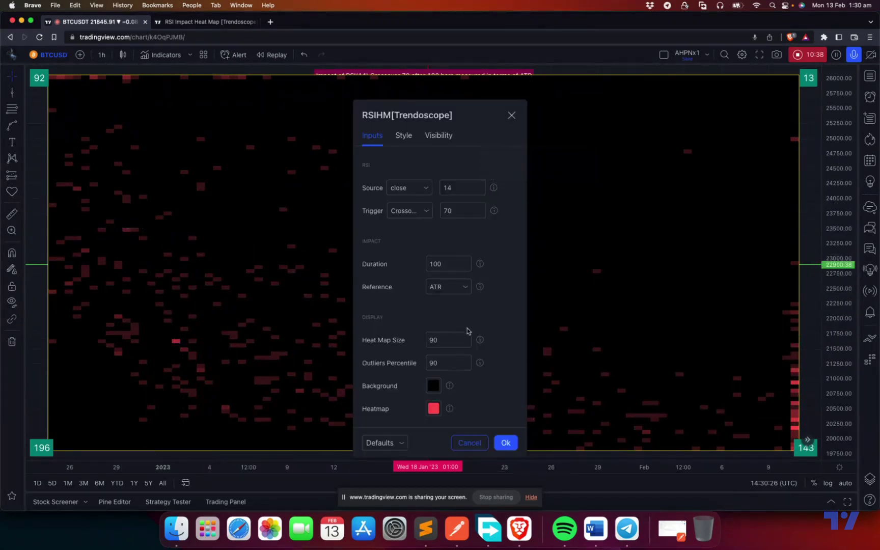
pyautogui.click(465, 347)
pyautogui.click(506, 442)
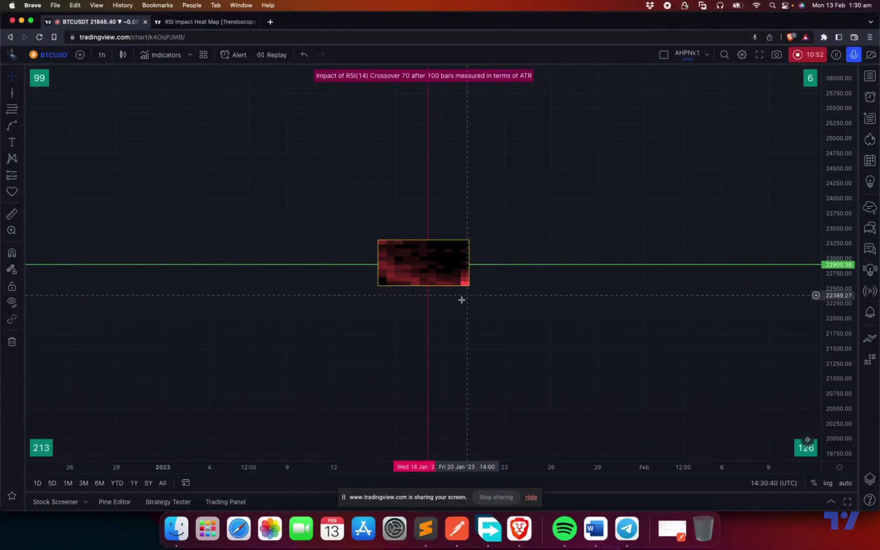
pyautogui.doubleClick(416, 276)
# Step: Restore Heat Map Size to the default 50 in the heat map inputs and apply it
pyautogui.doubleClick(461, 337)
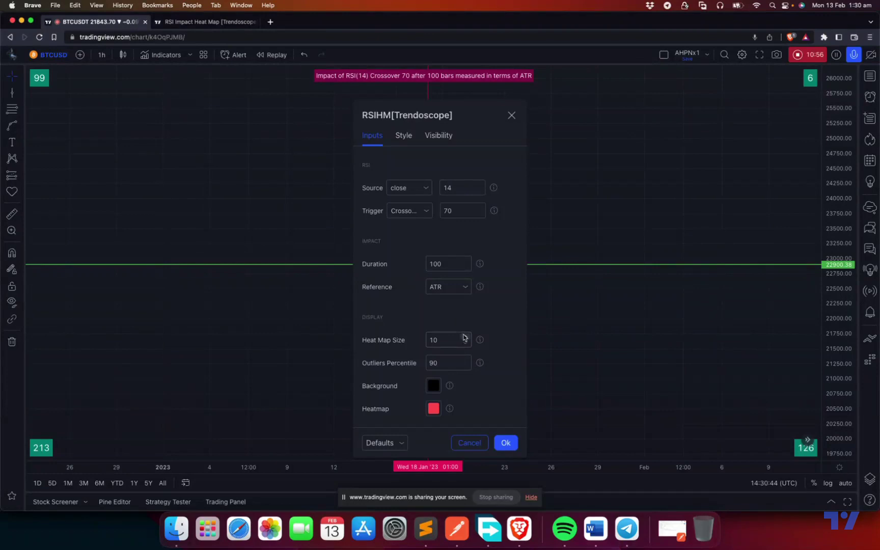
pyautogui.write('40')
pyautogui.click(507, 336)
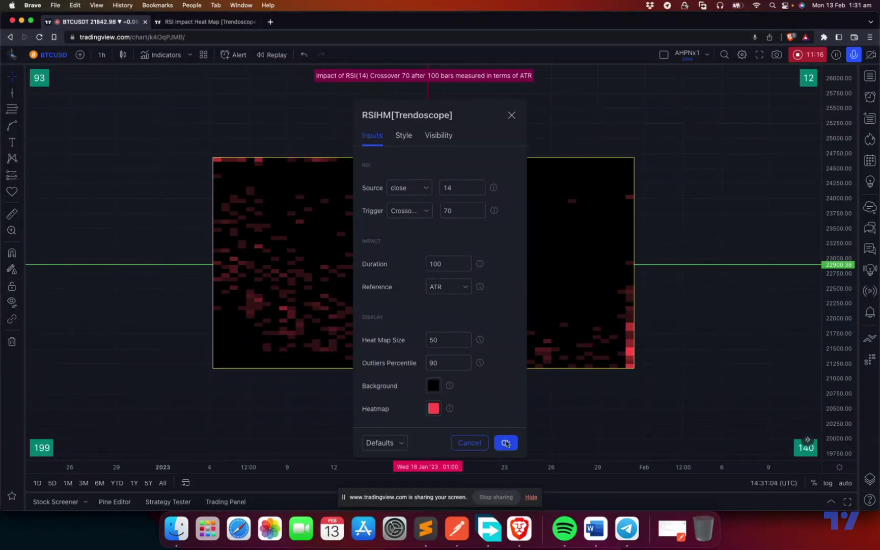
pyautogui.click(505, 441)
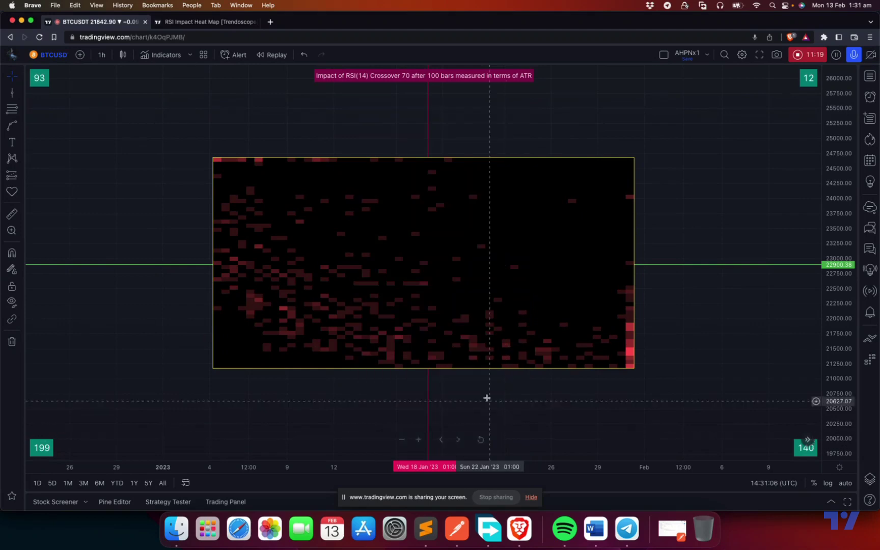
pyautogui.moveTo(395, 334)
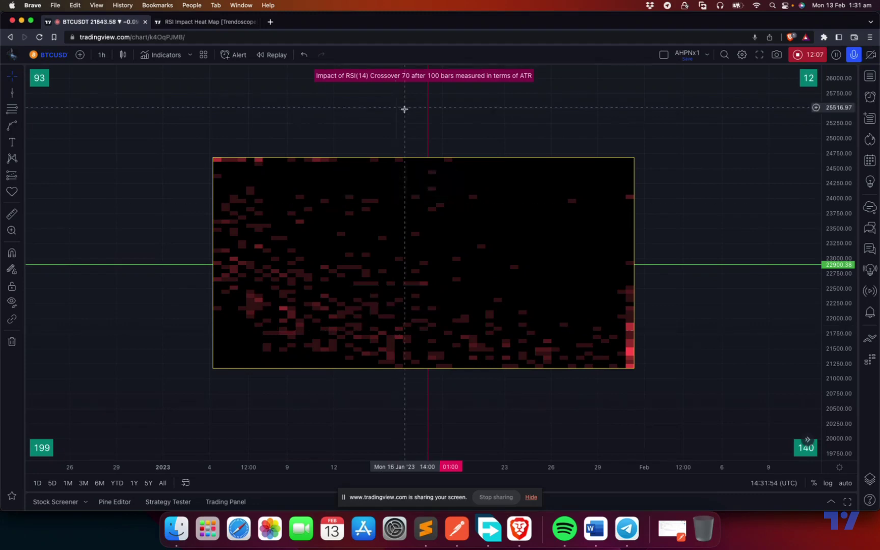
# Step: Open the RSI Impact Heat Map script page and highlight its four Interpretation lines
pyautogui.click(189, 22)
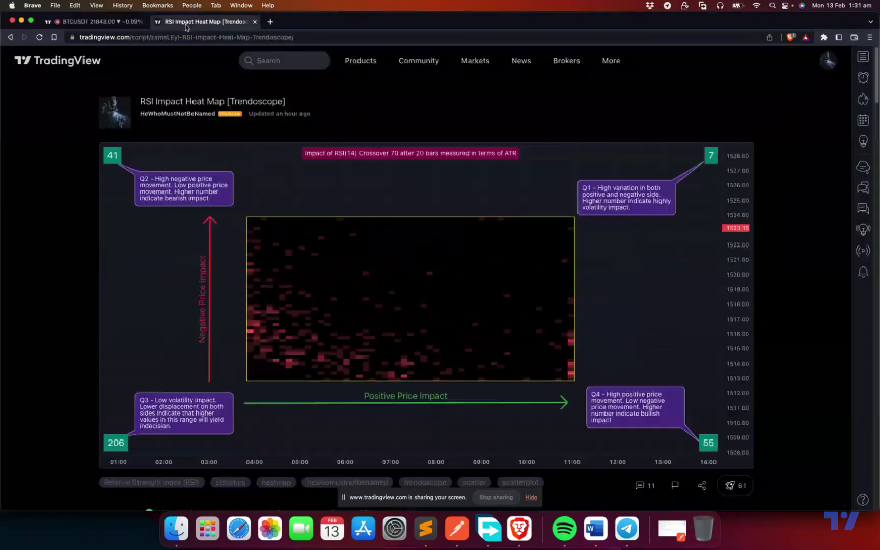
pyautogui.scroll(-15, 353, 227)
pyautogui.scroll(-5, 355, 240)
pyautogui.scroll(7, 306, 239)
pyautogui.click(359, 419)
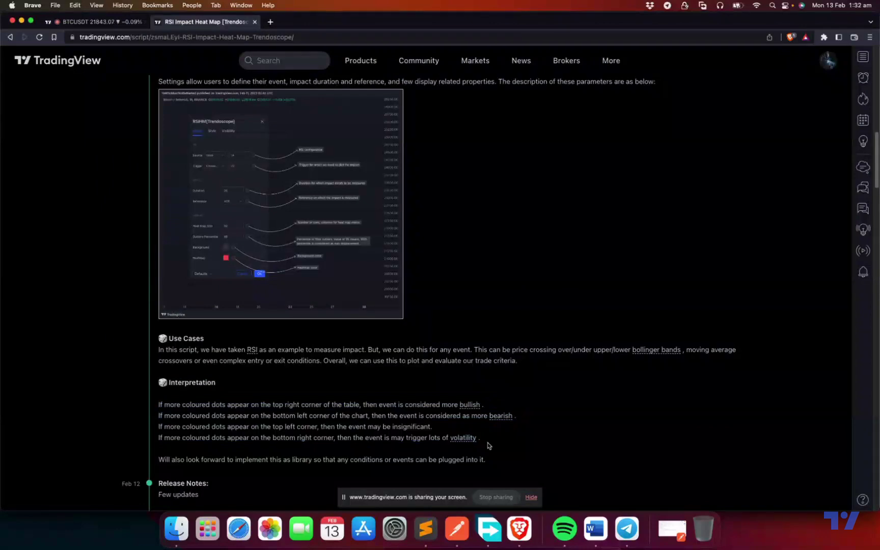
pyautogui.moveTo(488, 441); pyautogui.dragTo(158, 406)
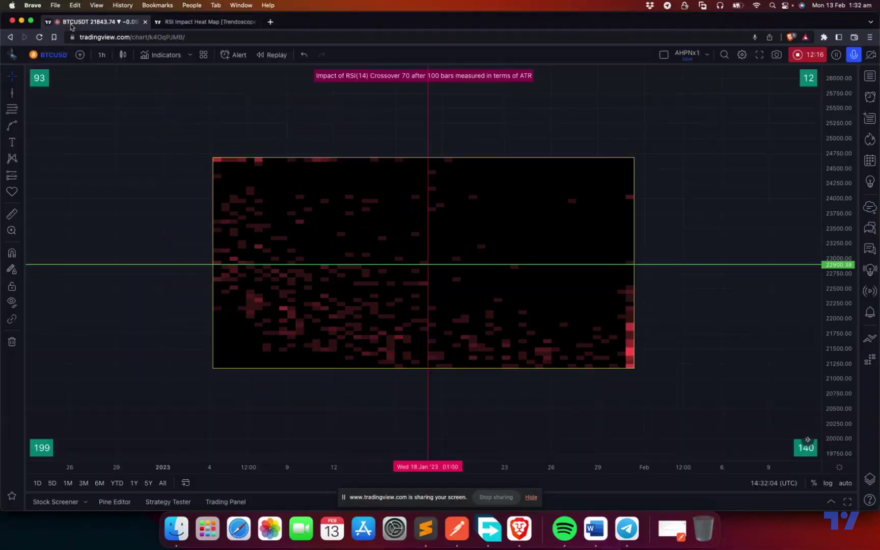
# Step: Compare the BTCUSDT heat map against the script's Interpretation lines, switching between both tabs
pyautogui.click(71, 22)
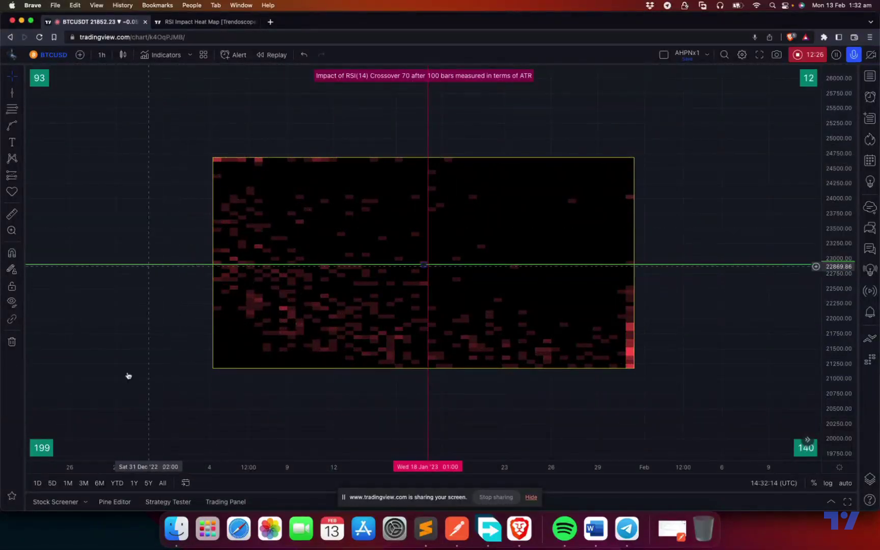
pyautogui.click(199, 25)
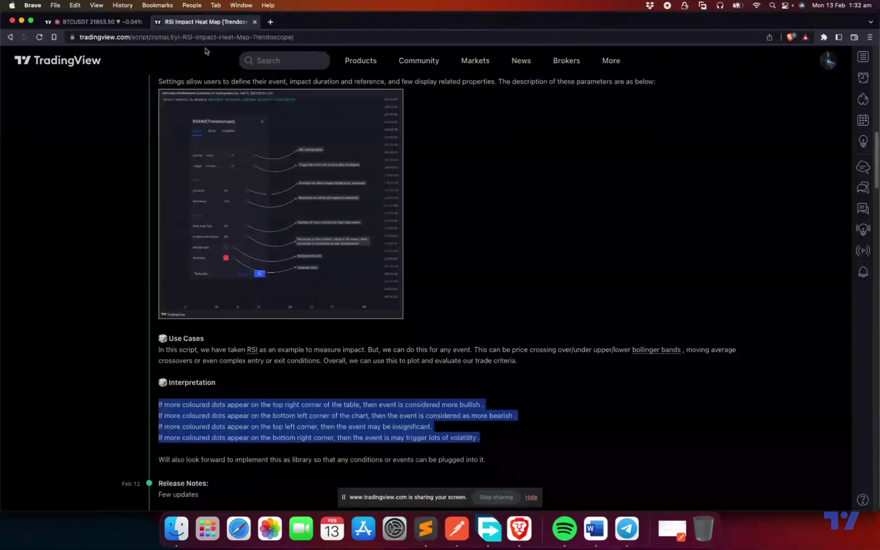
pyautogui.moveTo(489, 440); pyautogui.dragTo(156, 408)
pyautogui.click(102, 22)
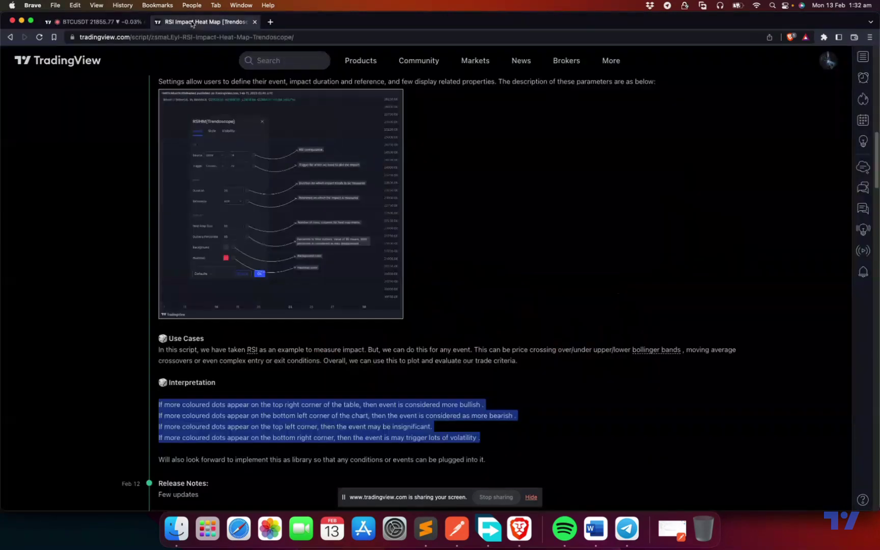
# Step: Select the bearish bottom-left interpretation line, check the linked volatility scripts page, then return to the top
pyautogui.click(207, 21)
pyautogui.tripleClick(253, 419)
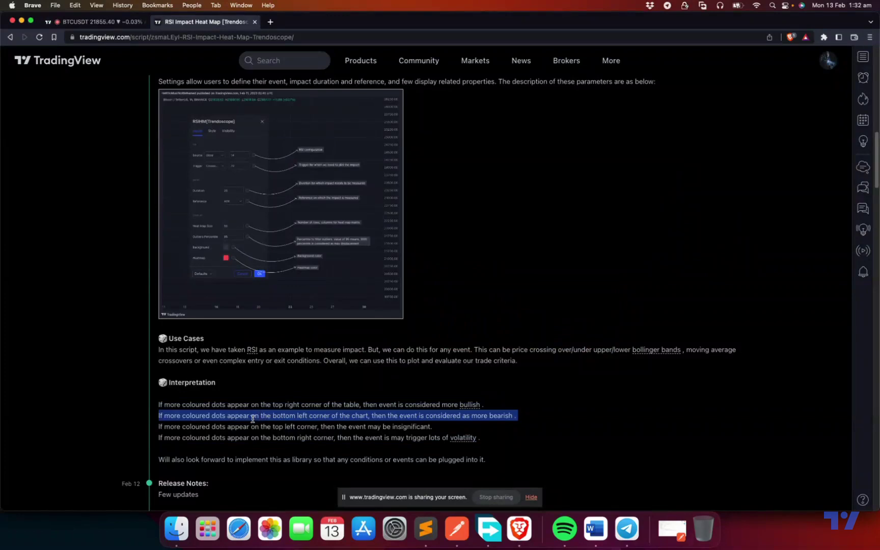
pyautogui.click(464, 439)
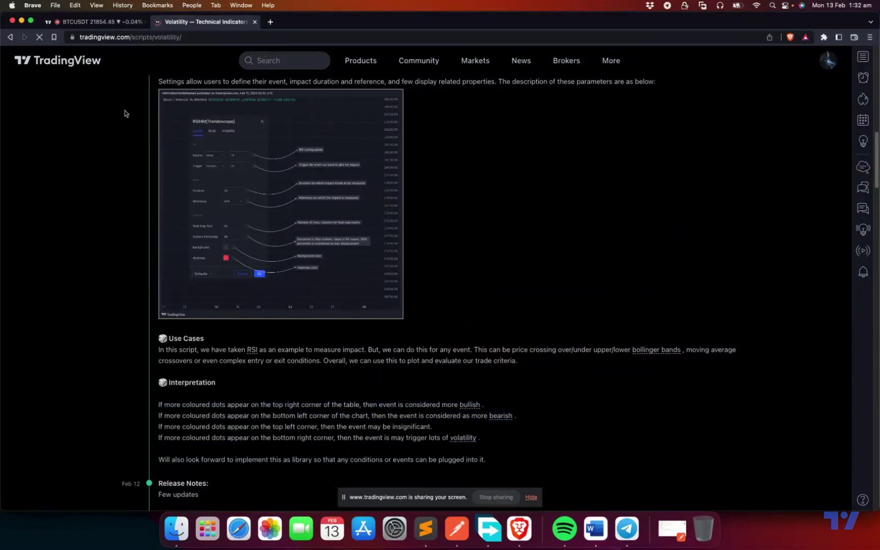
pyautogui.click(12, 37)
pyautogui.scroll(5, 436, 412)
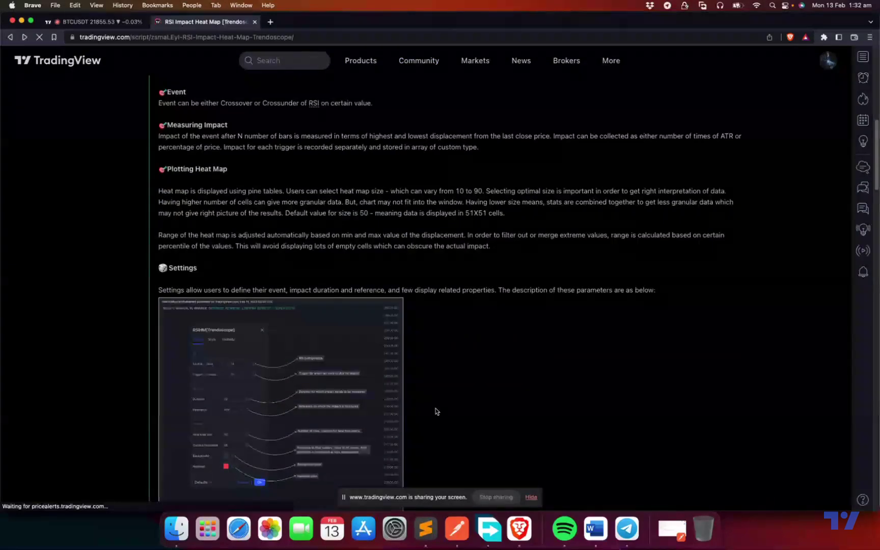
pyautogui.scroll(10, 435, 412)
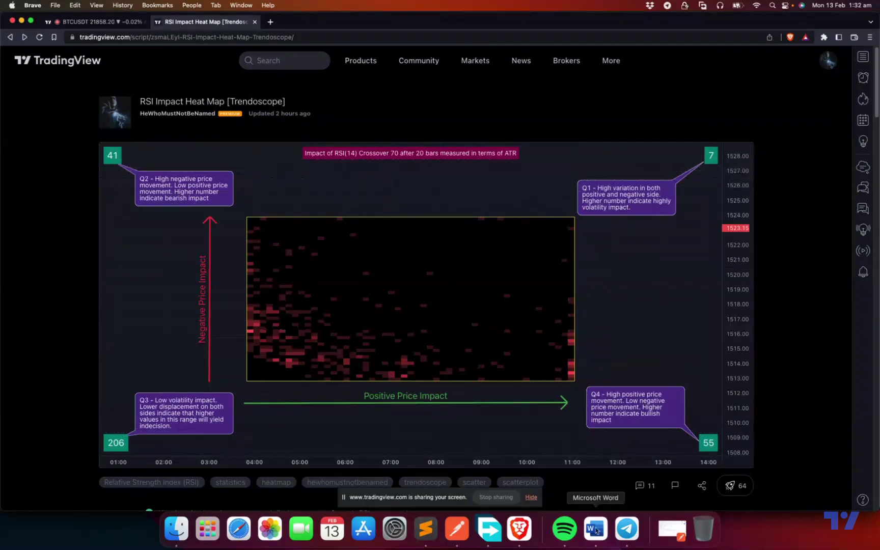
# Step: Switch back to the BTCUSDT chart tab showing the size-50 heat map
pyautogui.click(102, 22)
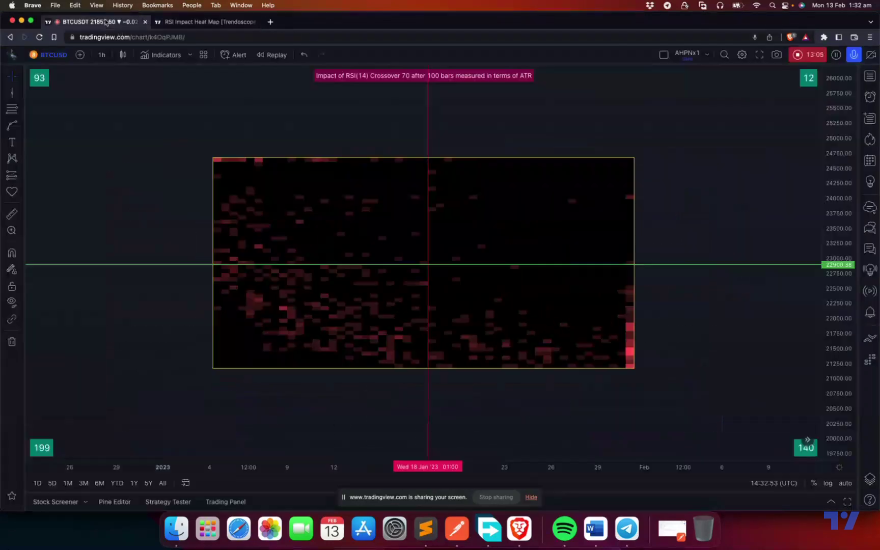